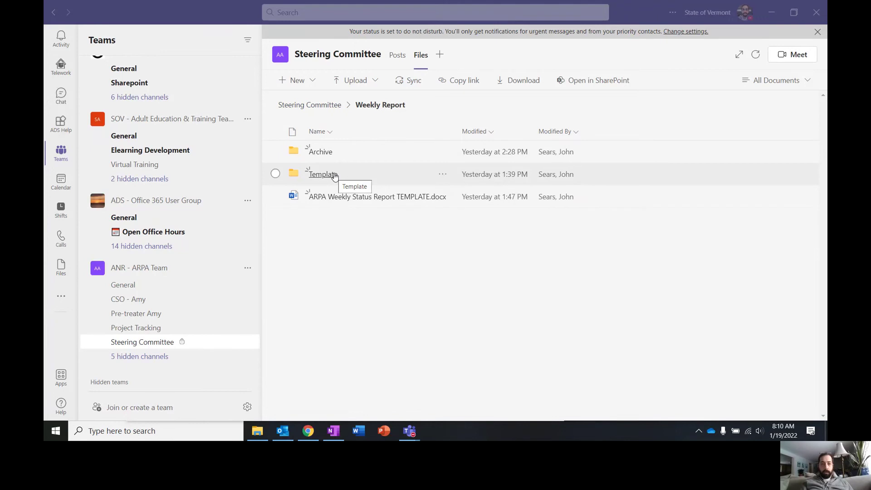
{"action": "left_click", "coordinate": [334, 176]}
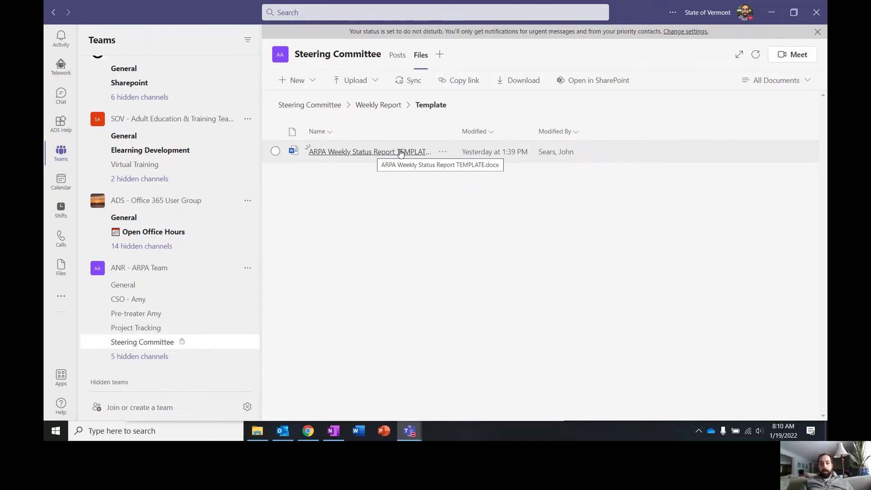
{"action": "left_click", "coordinate": [386, 105]}
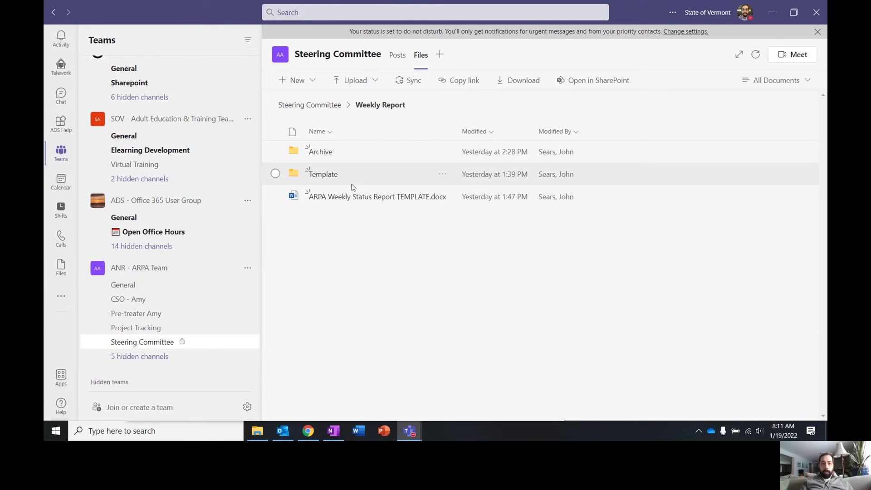
{"action": "left_click", "coordinate": [330, 152]}
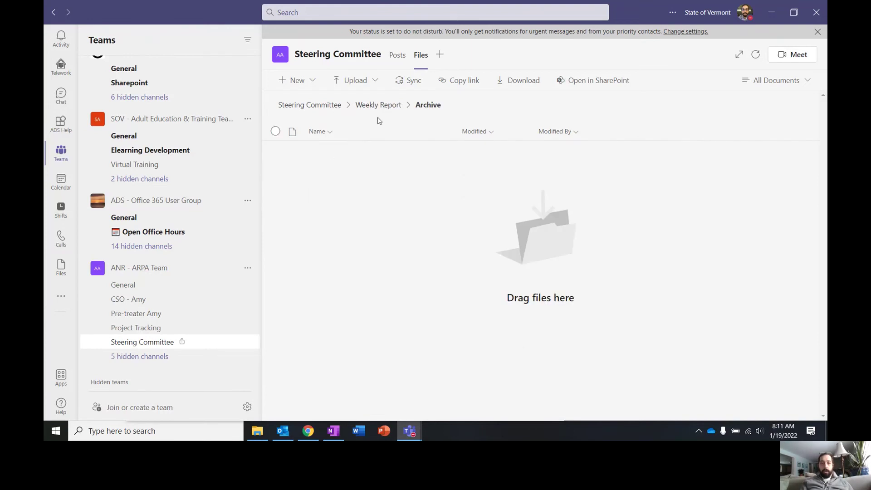
{"action": "left_click", "coordinate": [390, 107]}
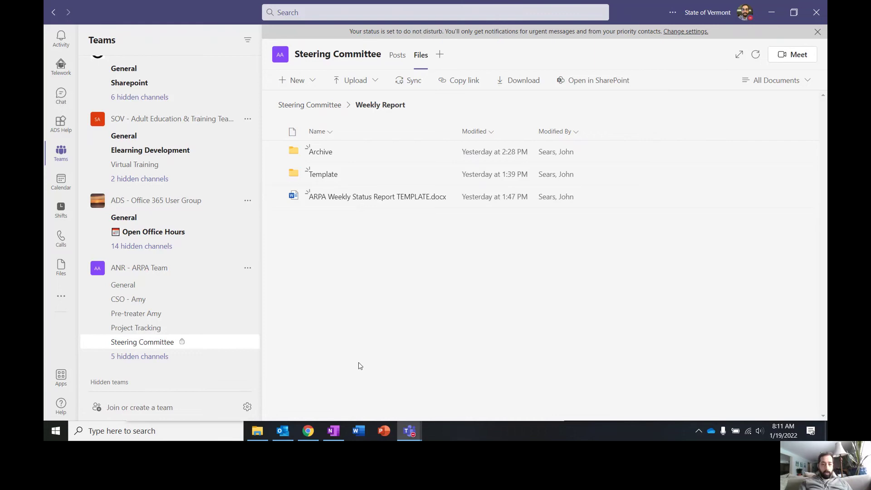
- Maximize the Power Automate editor and briefly expand the Recurrence trigger to check its schedule
{"action": "left_click", "coordinate": [308, 432]}
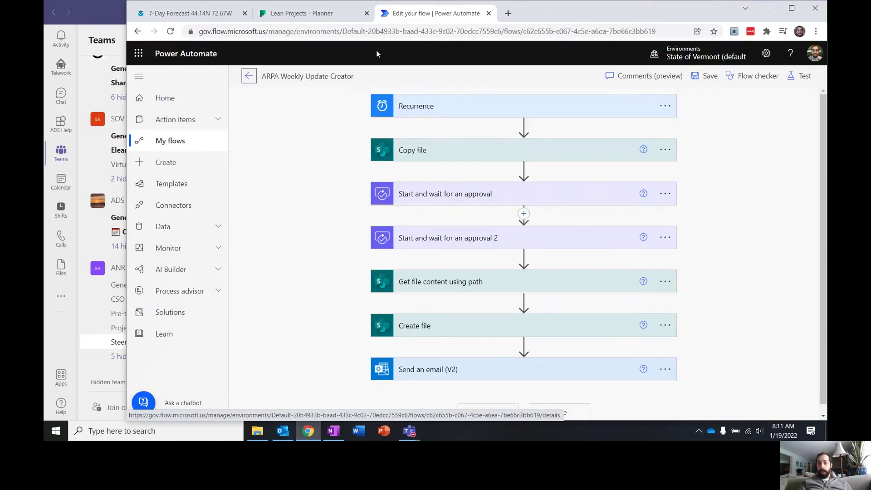
{"action": "left_click", "coordinate": [791, 8]}
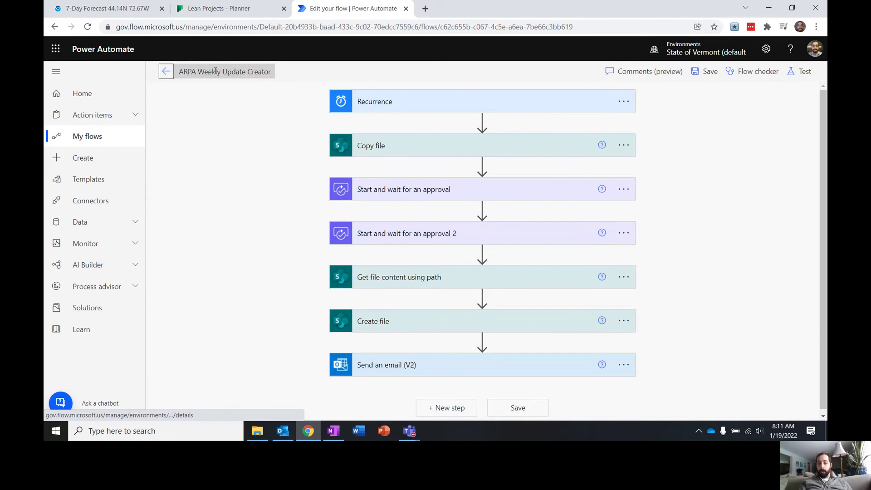
{"action": "left_click", "coordinate": [385, 107]}
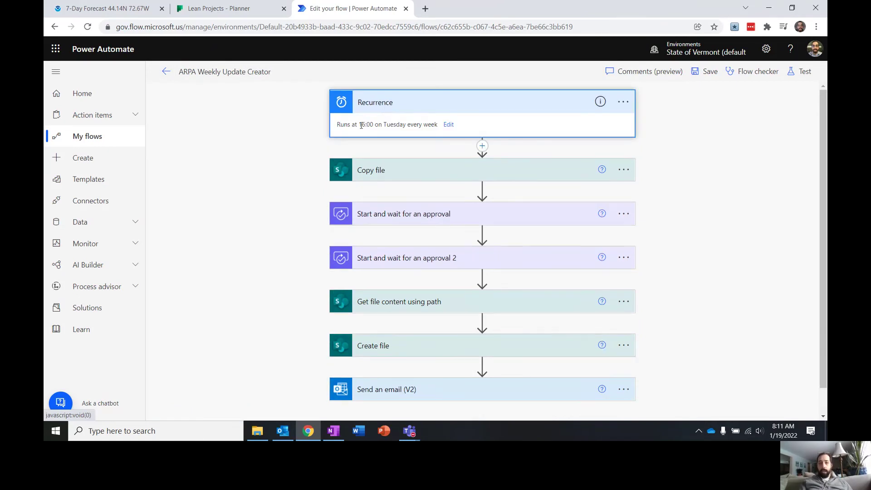
{"action": "left_click", "coordinate": [392, 112]}
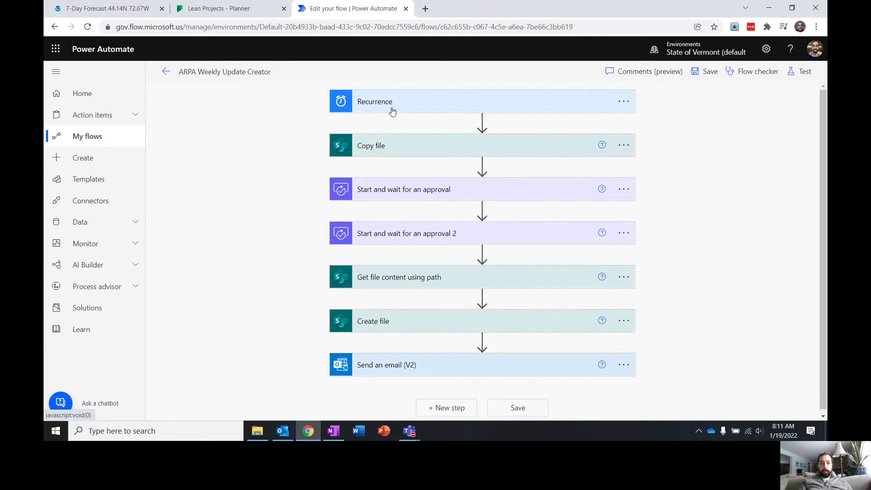
- Glance at the Copy file step, then expand the Weekly ARPA Report Approval step's settings
{"action": "left_click", "coordinate": [393, 147]}
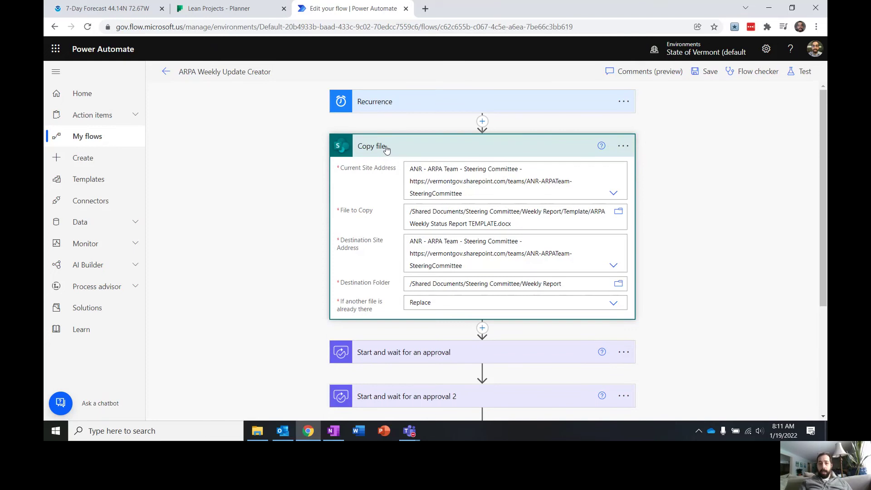
{"action": "left_click", "coordinate": [386, 147]}
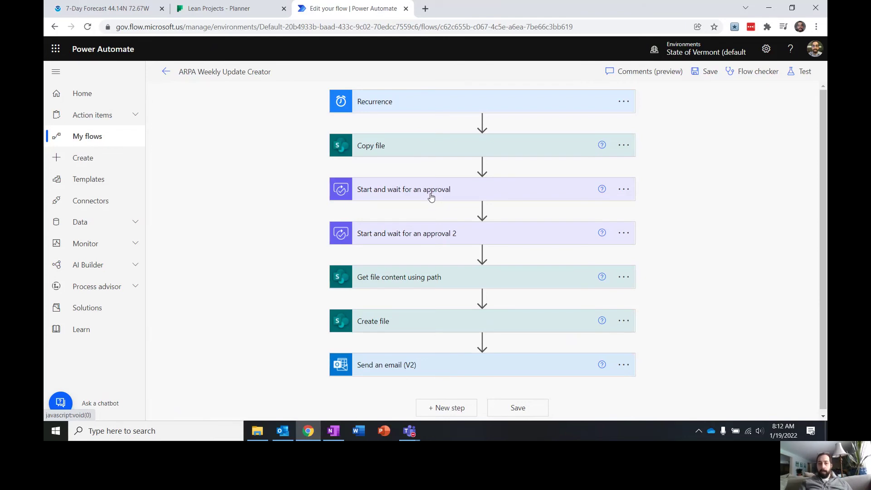
{"action": "left_click", "coordinate": [375, 196]}
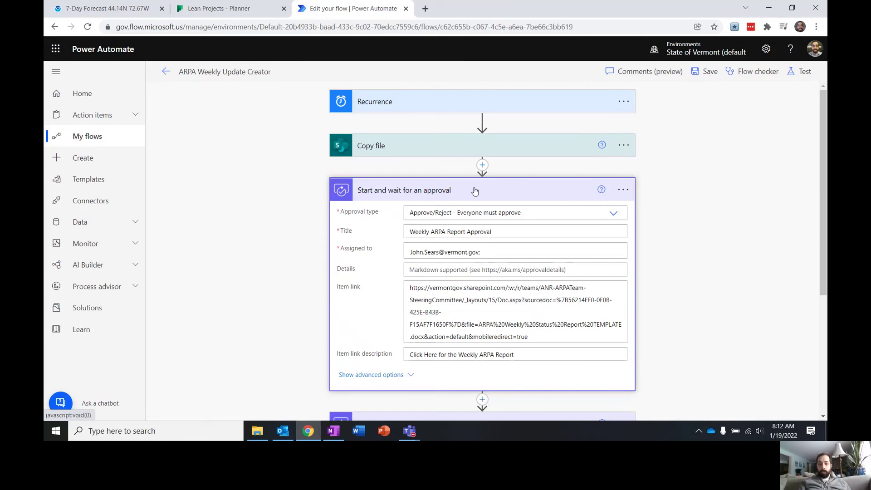
- Collapse the first approval and briefly review the 'Start and wait for an approval 2' step
{"action": "left_click", "coordinate": [358, 192]}
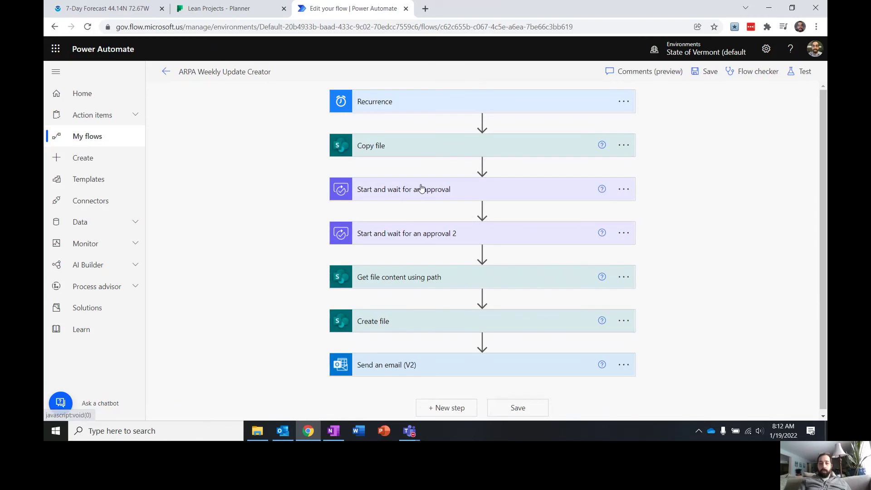
{"action": "left_click", "coordinate": [404, 235]}
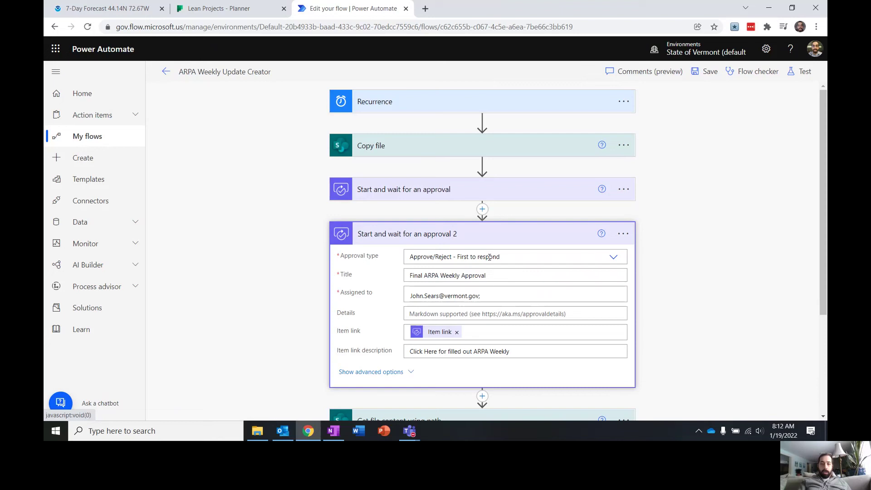
{"action": "left_click", "coordinate": [445, 238]}
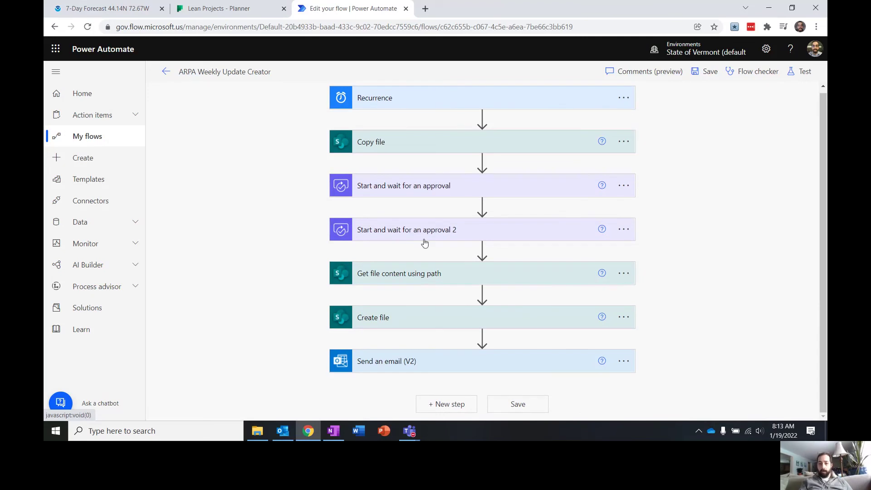
- Review the Get file content using path step's site address and file path
{"action": "left_click", "coordinate": [405, 274]}
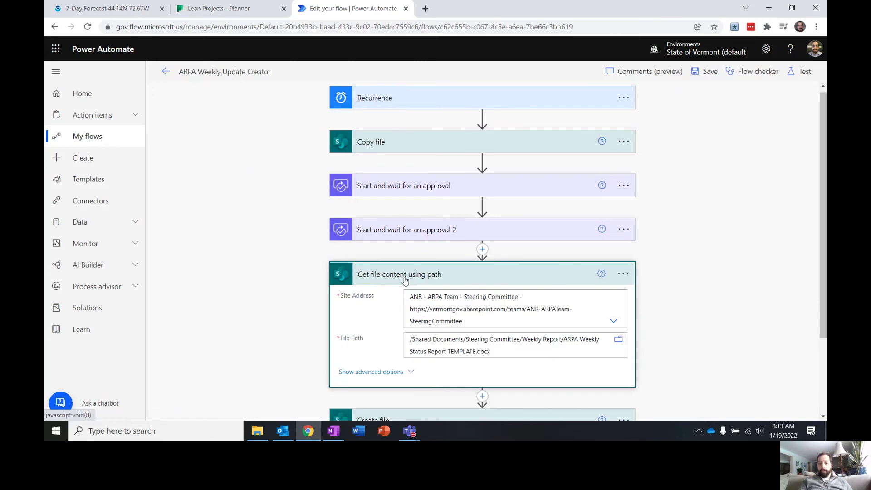
{"action": "scroll", "coordinate": [406, 279], "scroll_direction": "down", "scroll_amount": 2}
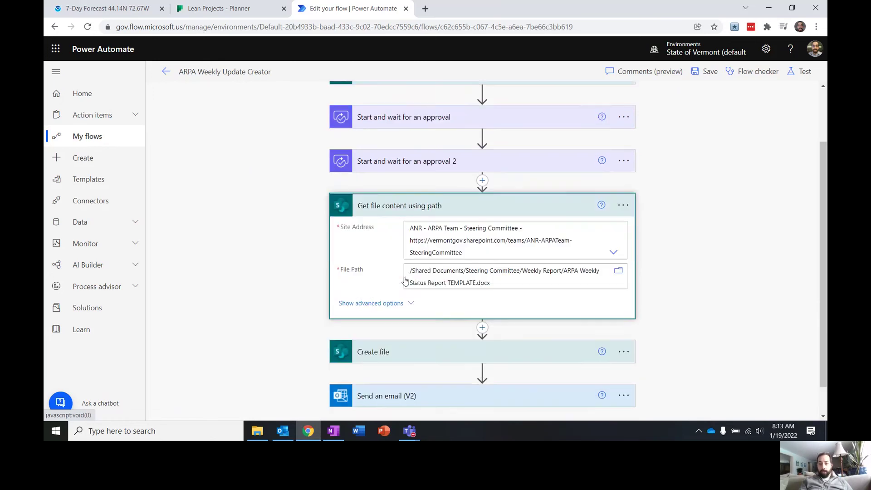
{"action": "left_click", "coordinate": [413, 202]}
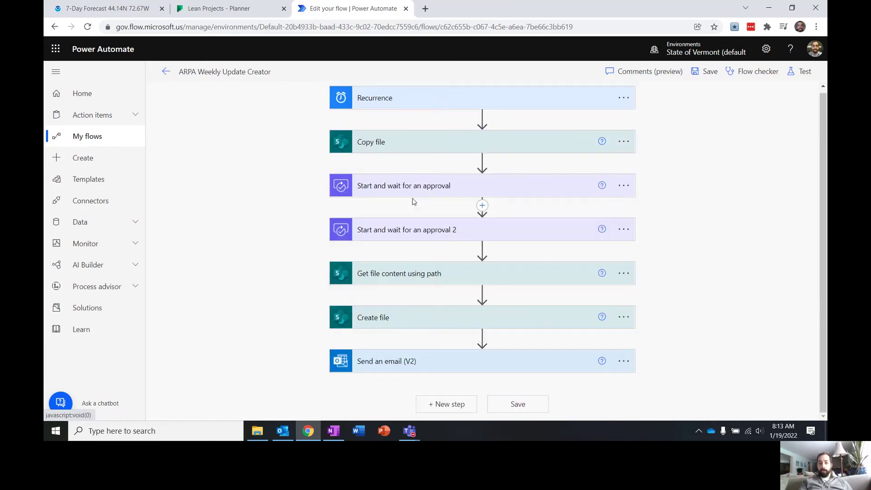
- Inspect the Create file name's concat expression (MM-dd-yyyy date plus .docx), then expand Send an email (V2)
{"action": "left_click", "coordinate": [402, 317]}
{"action": "scroll", "coordinate": [245, 306], "scroll_direction": "down", "scroll_amount": 2}
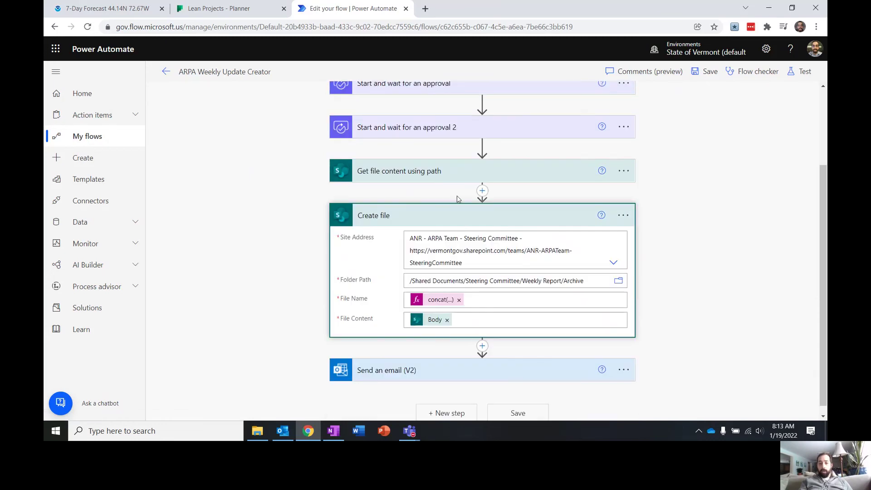
{"action": "left_click", "coordinate": [438, 300]}
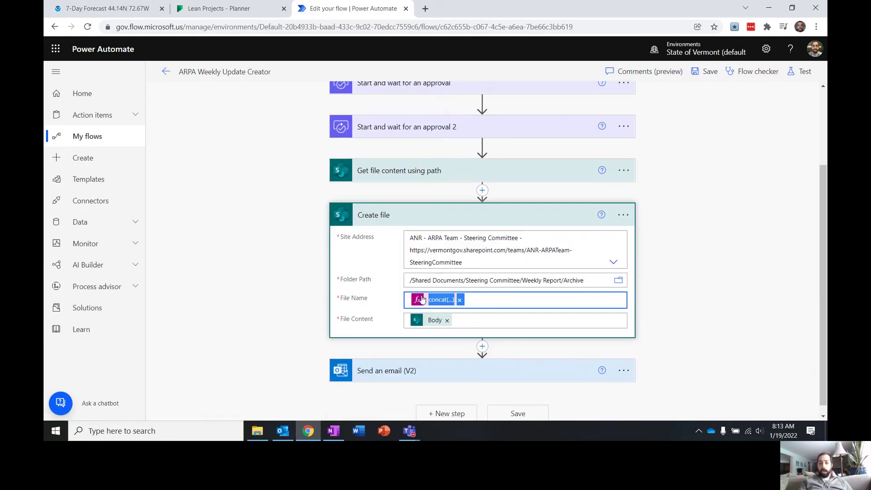
{"action": "scroll", "coordinate": [624, 204], "scroll_direction": "down", "scroll_amount": 2}
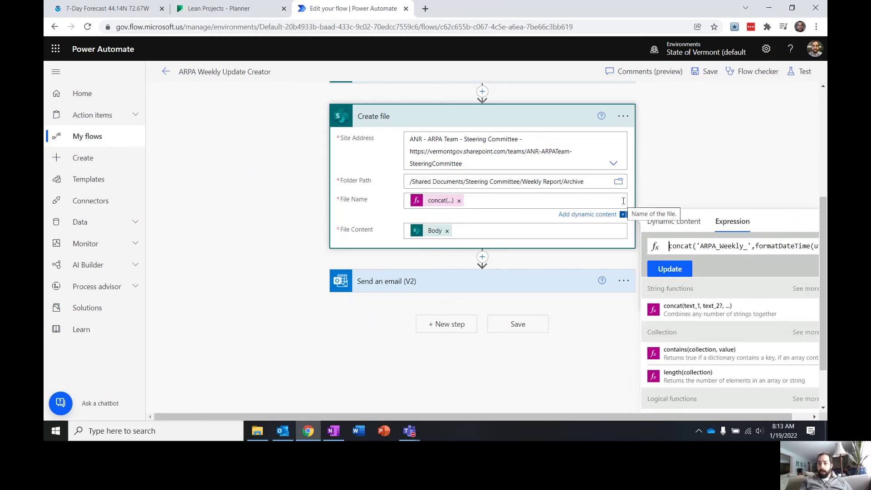
{"action": "left_click_drag", "start_coordinate": [576, 416], "coordinate": [616, 415]}
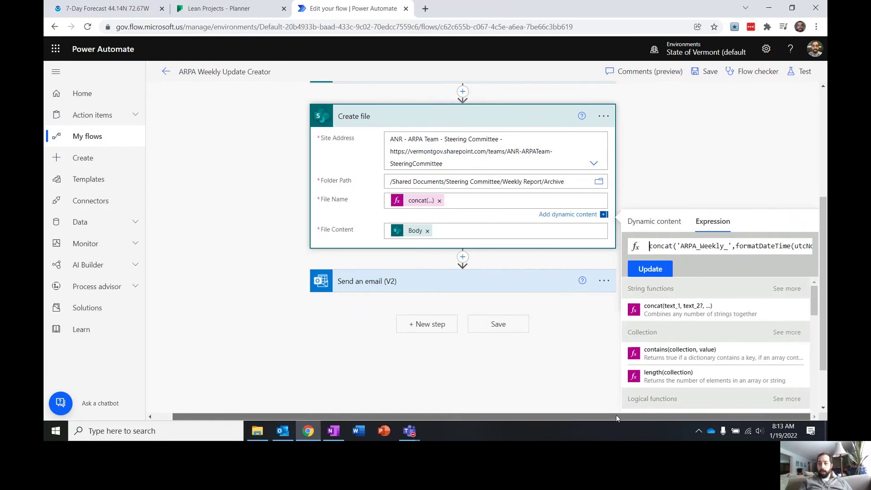
{"action": "double_click", "coordinate": [782, 245]}
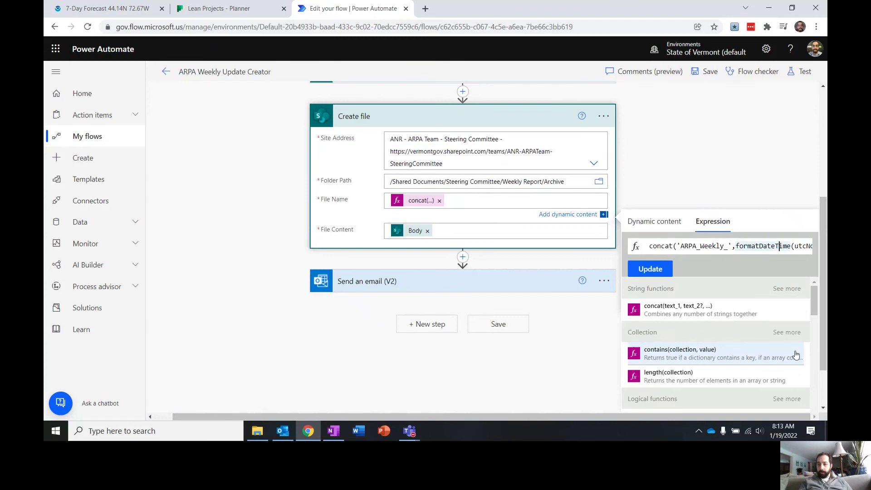
{"action": "left_click", "coordinate": [763, 246]}
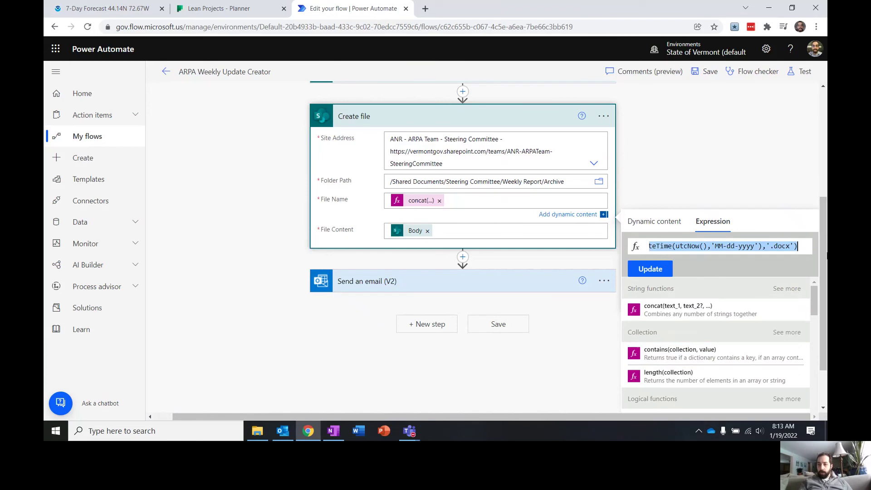
{"action": "left_click", "coordinate": [747, 248]}
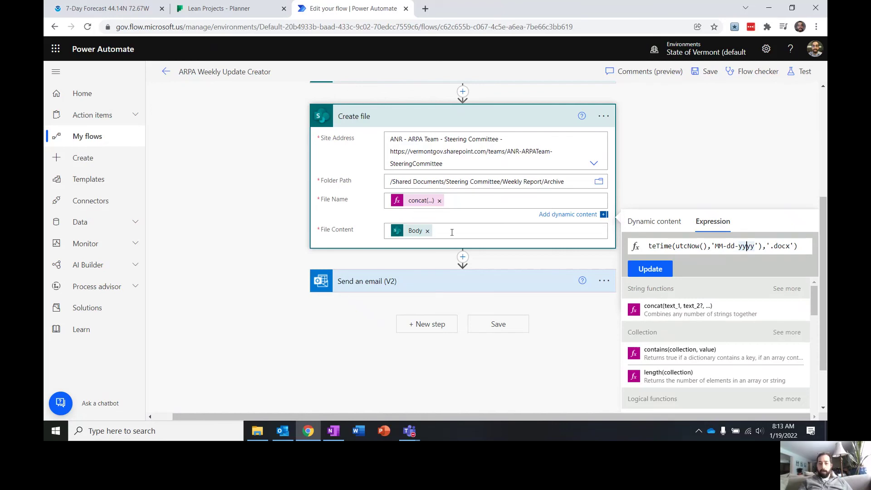
{"action": "left_click", "coordinate": [404, 285]}
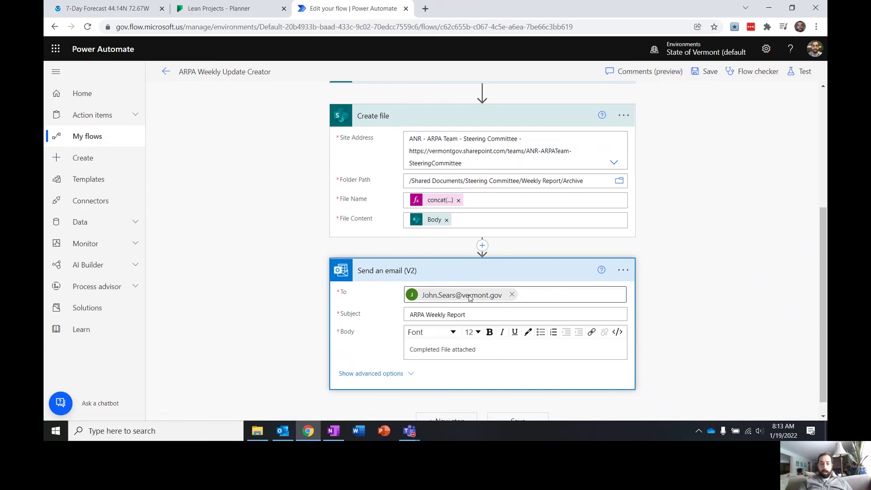
- Show Send an email (V2) advanced options to review the Attachments fields, then collapse the step
{"action": "left_click", "coordinate": [387, 374]}
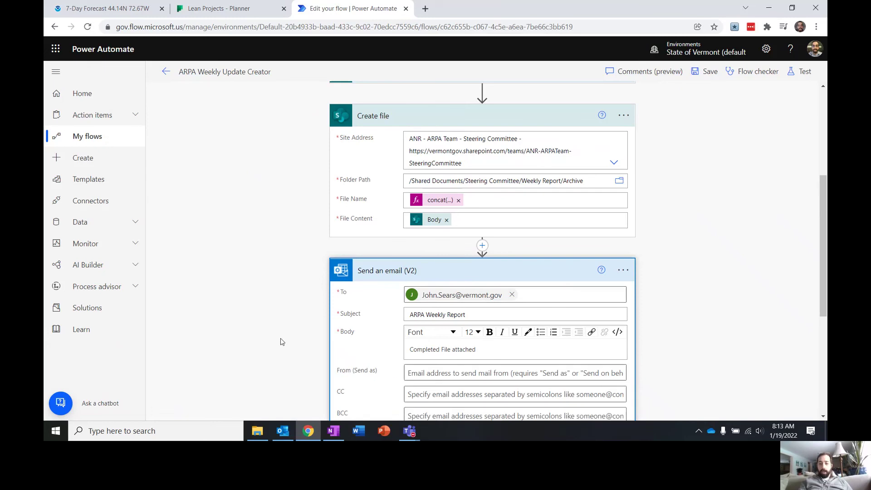
{"action": "scroll", "coordinate": [291, 340], "scroll_direction": "down", "scroll_amount": 3}
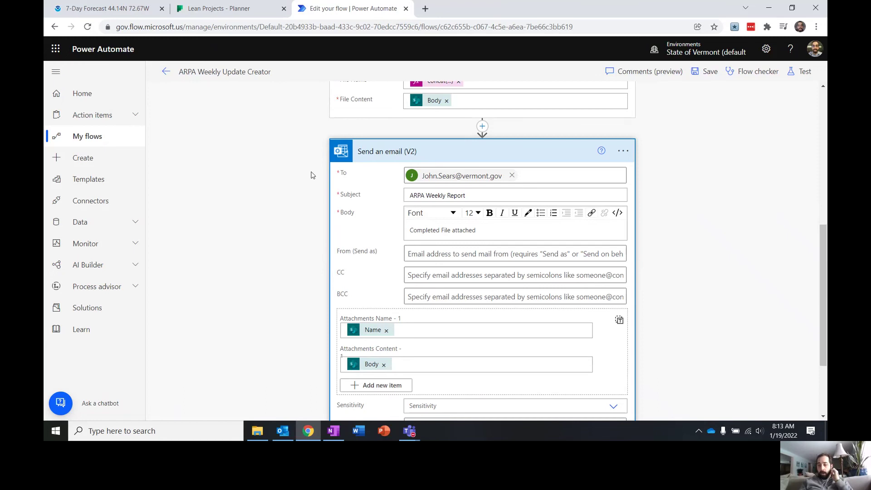
{"action": "left_click", "coordinate": [371, 151]}
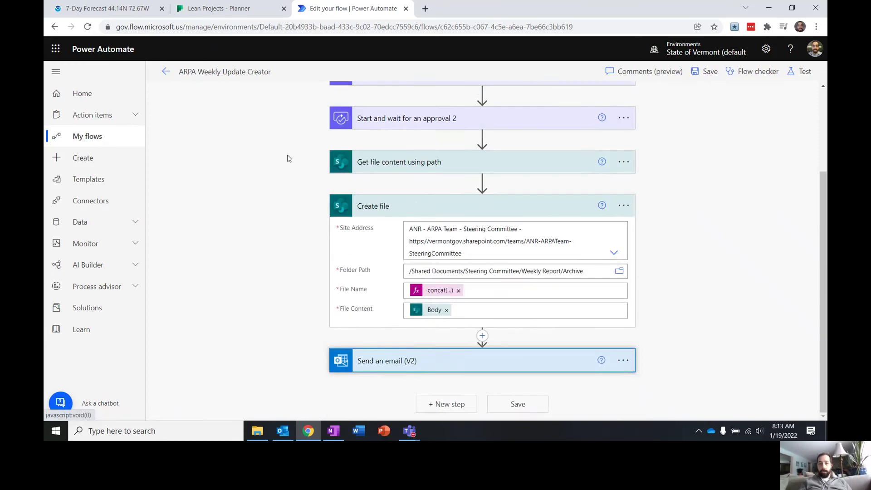
{"action": "scroll", "coordinate": [288, 159], "scroll_direction": "up", "scroll_amount": 1}
{"action": "scroll", "coordinate": [288, 158], "scroll_direction": "up", "scroll_amount": 1}
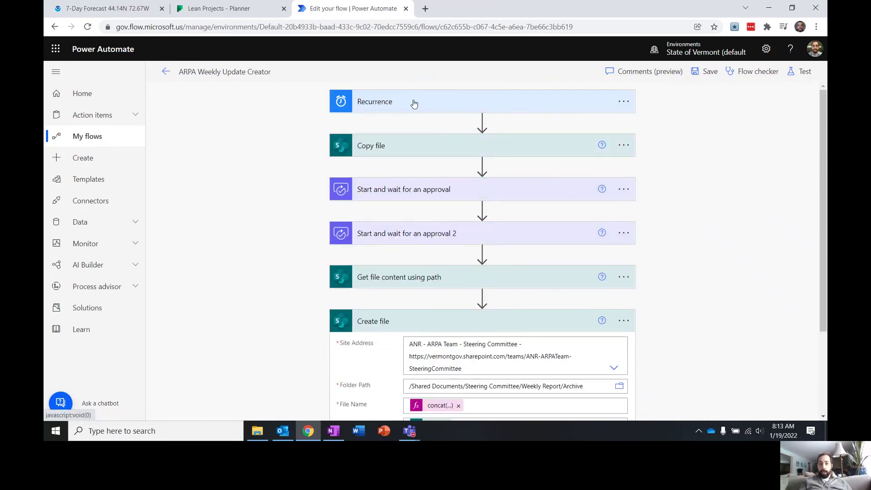
{"action": "scroll", "coordinate": [293, 251], "scroll_direction": "down", "scroll_amount": 2}
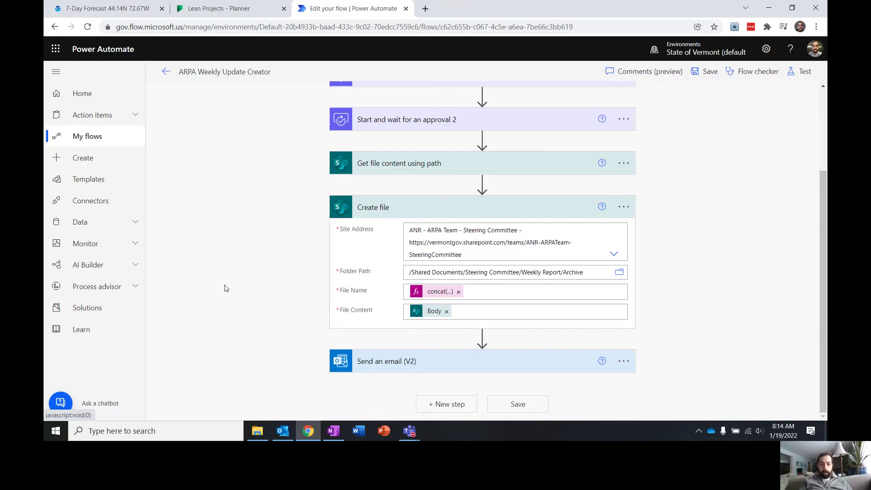
{"action": "scroll", "coordinate": [285, 249], "scroll_direction": "up", "scroll_amount": 1}
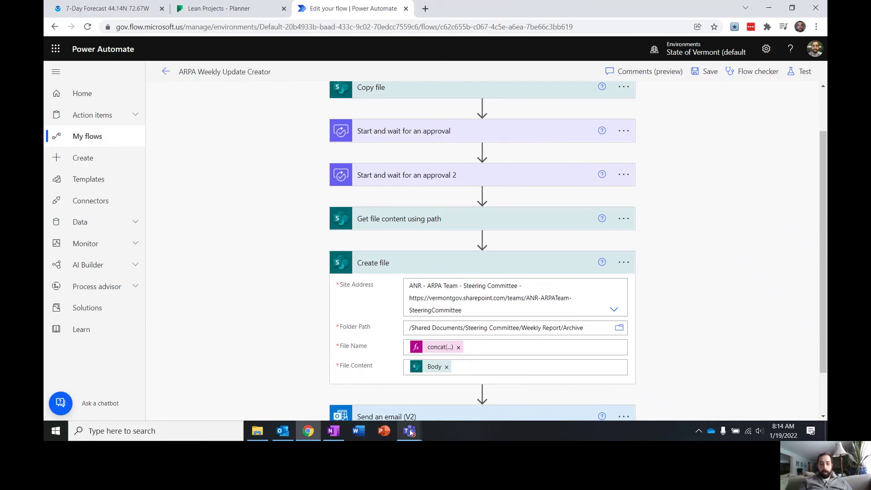
- In Outlook, open the Weekly ARPA Report Approval email, comparing it with the Final ARPA Weekly Approval email
{"action": "mouse_move", "coordinate": [284, 432]}
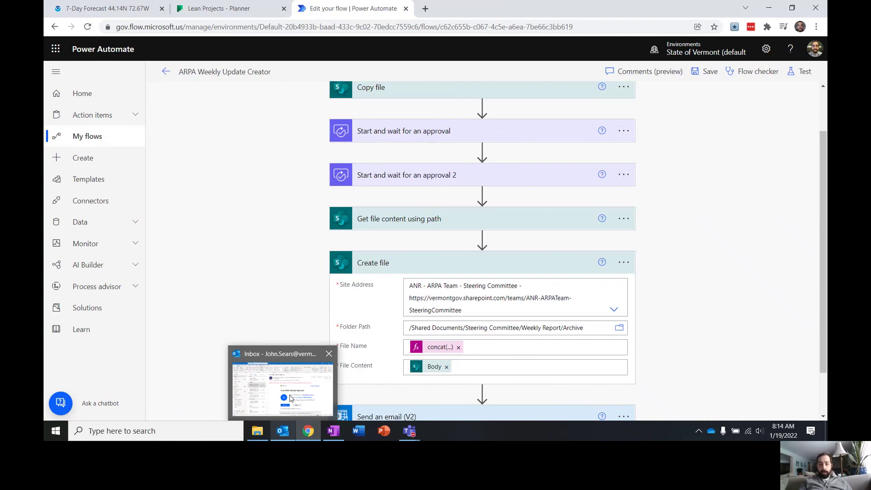
{"action": "left_click", "coordinate": [267, 398]}
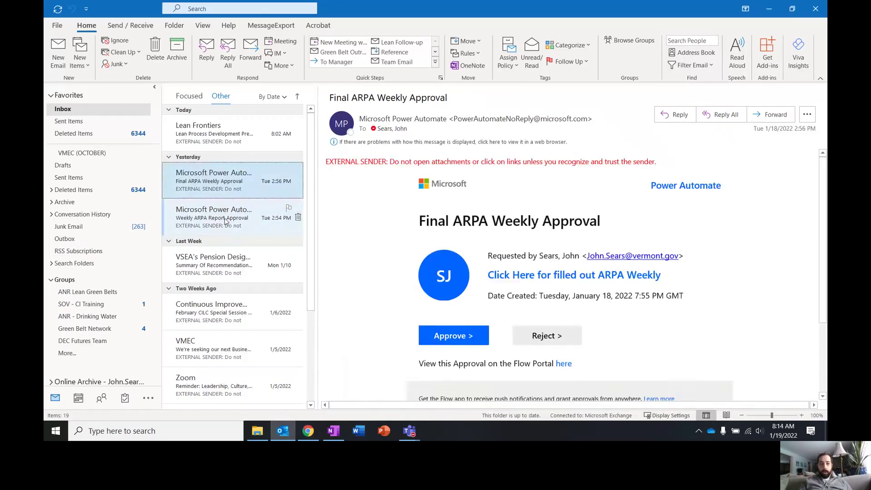
{"action": "left_click", "coordinate": [231, 217]}
{"action": "scroll", "coordinate": [372, 272], "scroll_direction": "down", "scroll_amount": 1}
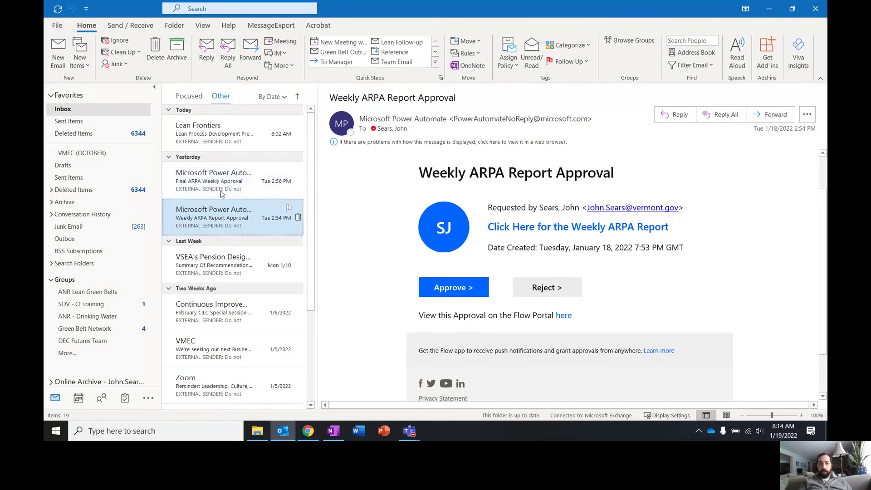
{"action": "key", "text": "Up"}
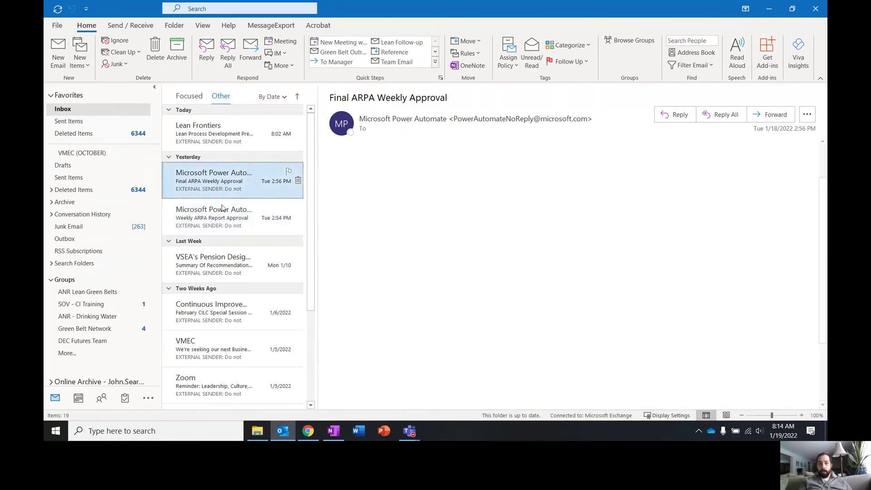
{"action": "key", "text": "Down"}
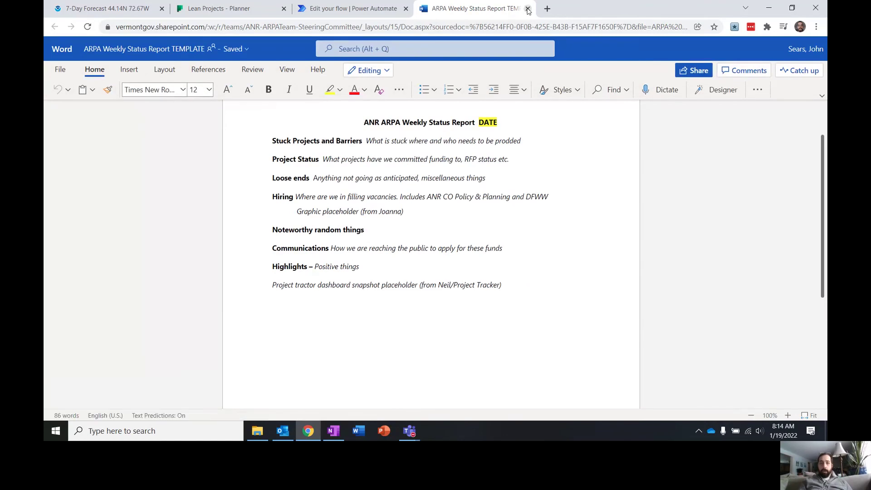
- Close the ARPA Weekly Status Report template tab and return to Outlook's approval email
{"action": "left_click", "coordinate": [528, 9]}
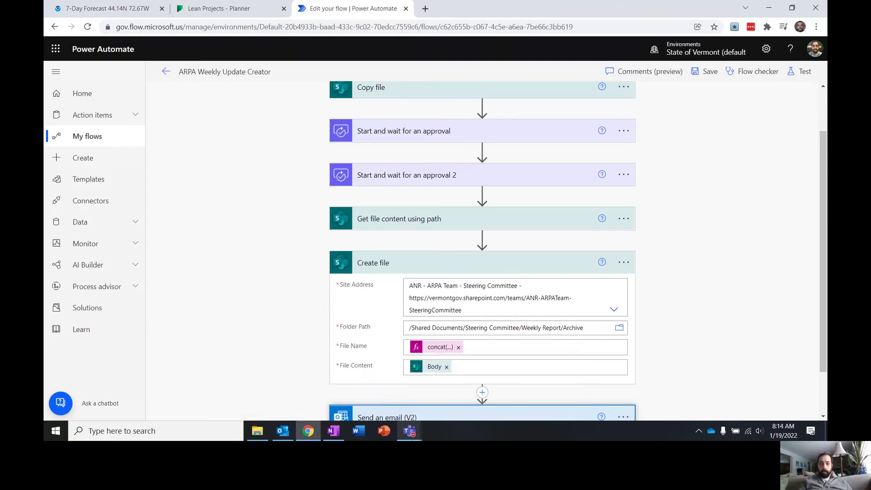
{"action": "left_click", "coordinate": [276, 434]}
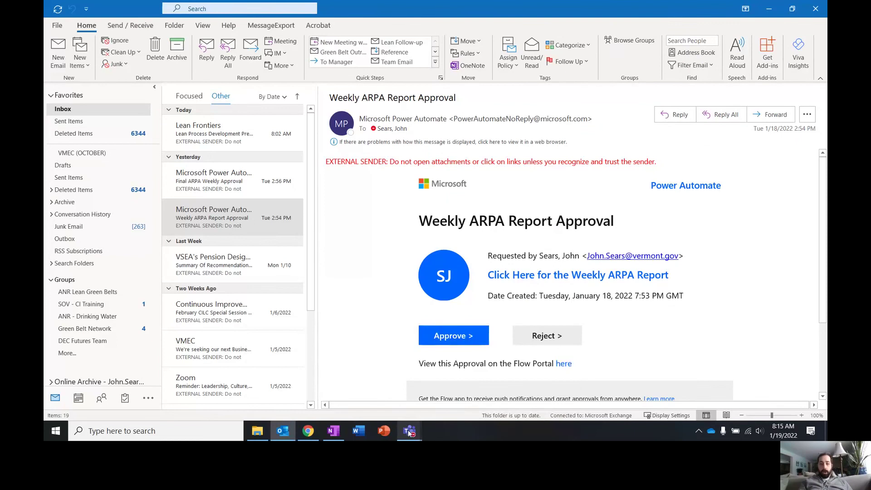
- In Teams Activity, open the Final ARPA Weekly Approval status, then close it to reveal Sent approvals
{"action": "mouse_move", "coordinate": [409, 433]}
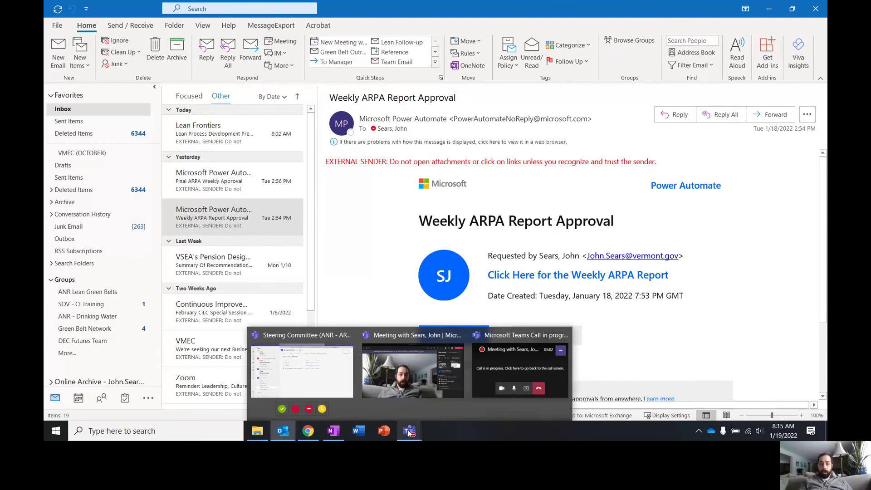
{"action": "left_click", "coordinate": [311, 361]}
{"action": "left_click", "coordinate": [64, 45]}
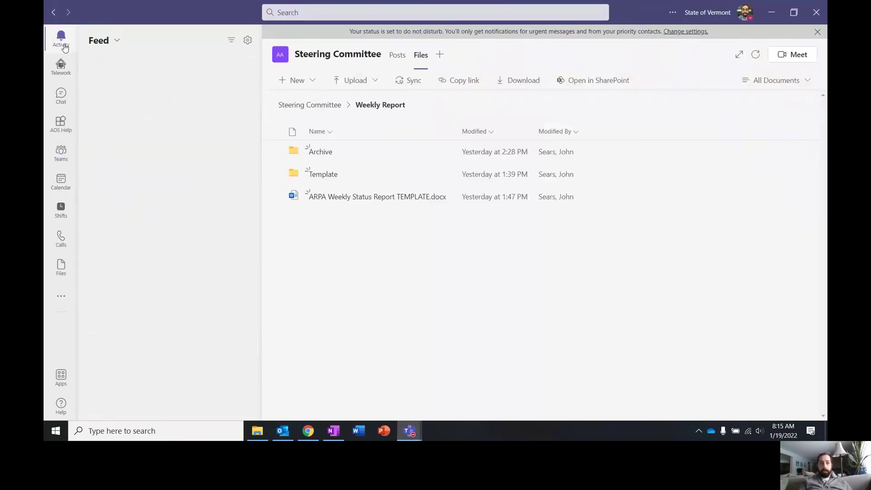
{"action": "left_click", "coordinate": [152, 102]}
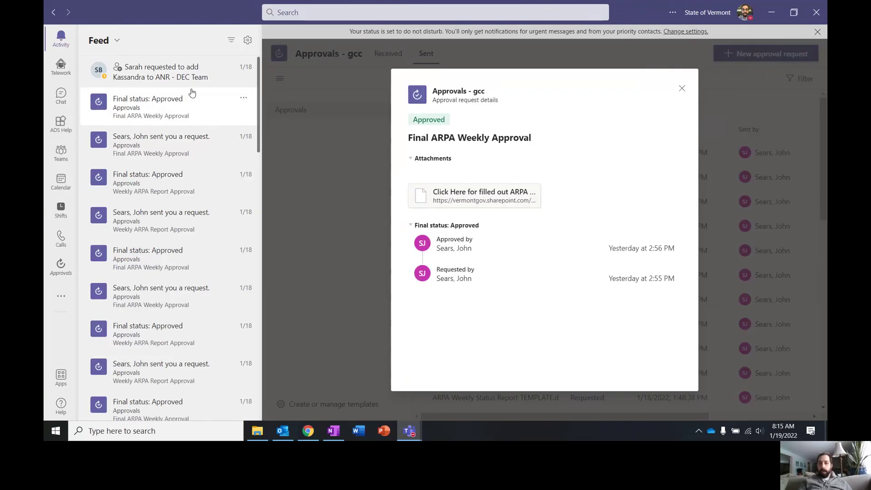
{"action": "left_click", "coordinate": [682, 88]}
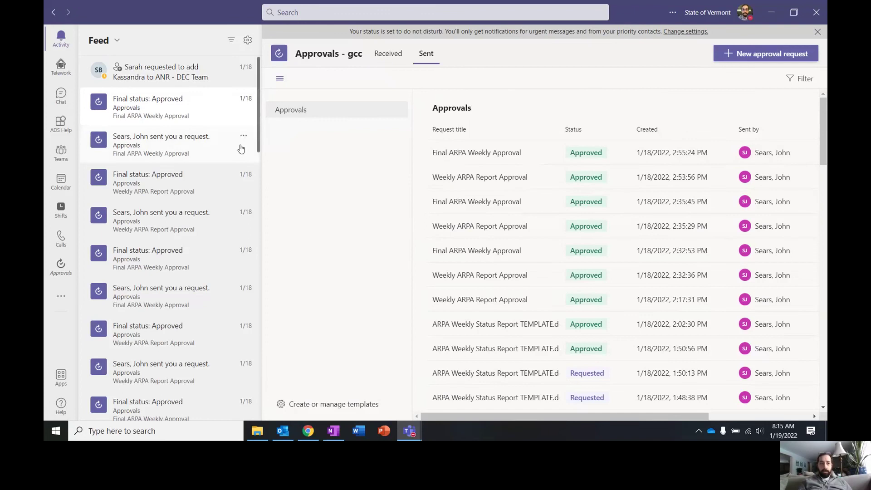
{"action": "left_click", "coordinate": [453, 158]}
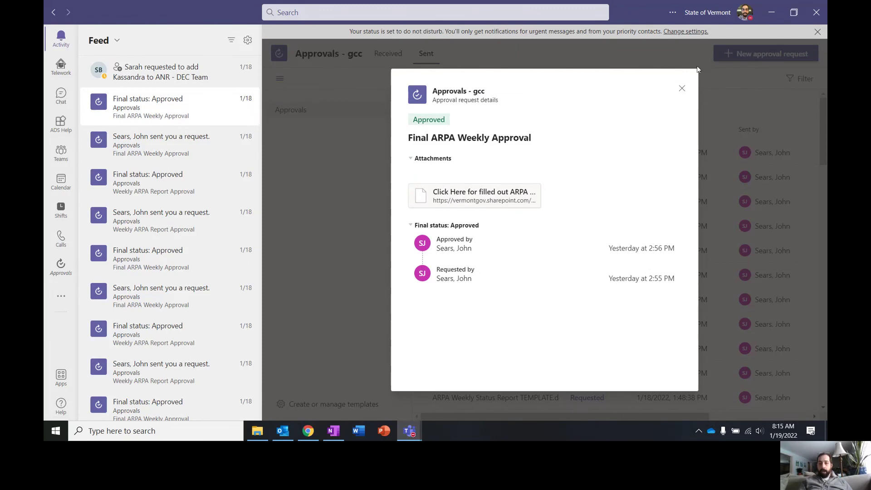
{"action": "left_click", "coordinate": [682, 88]}
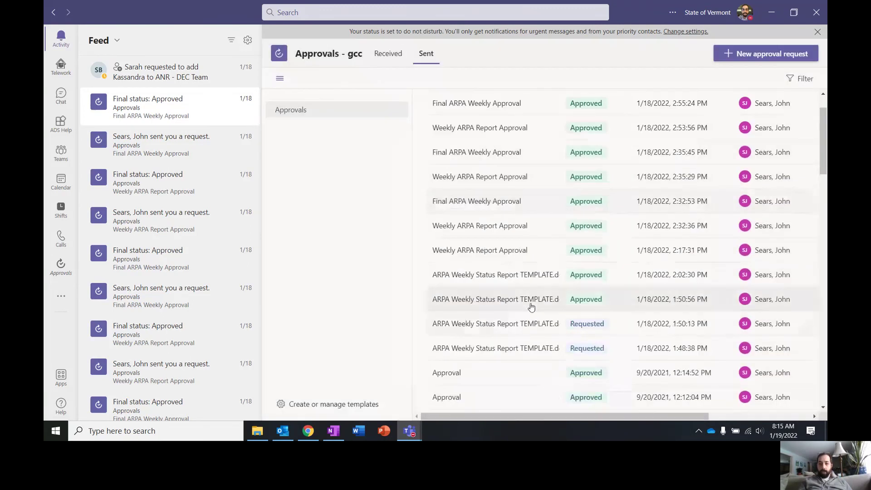
{"action": "left_click", "coordinate": [515, 323]}
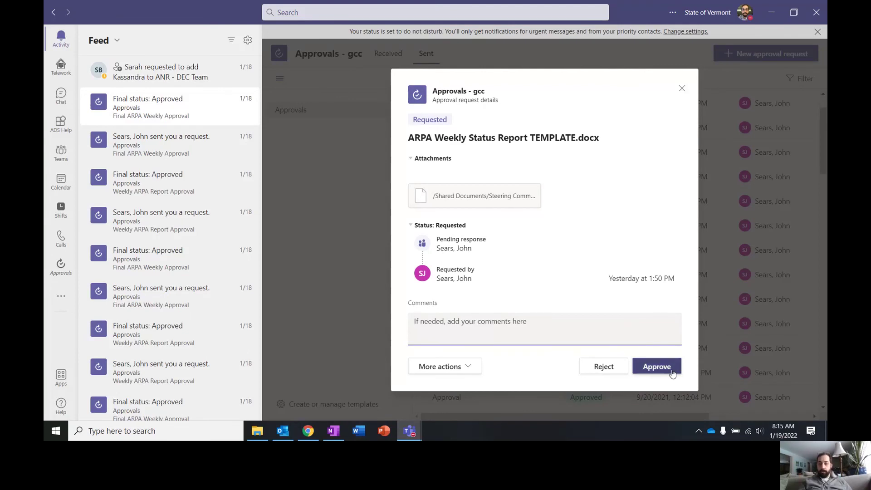
{"action": "left_click", "coordinate": [683, 88]}
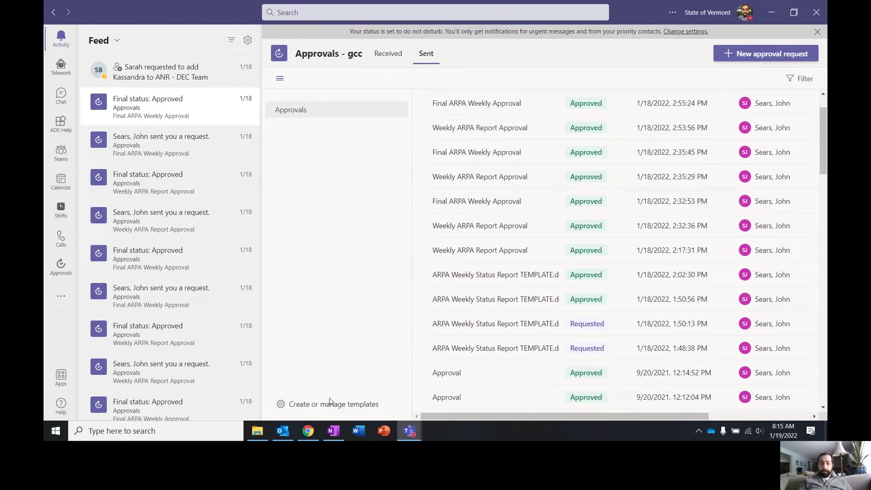
{"action": "mouse_move", "coordinate": [312, 427]}
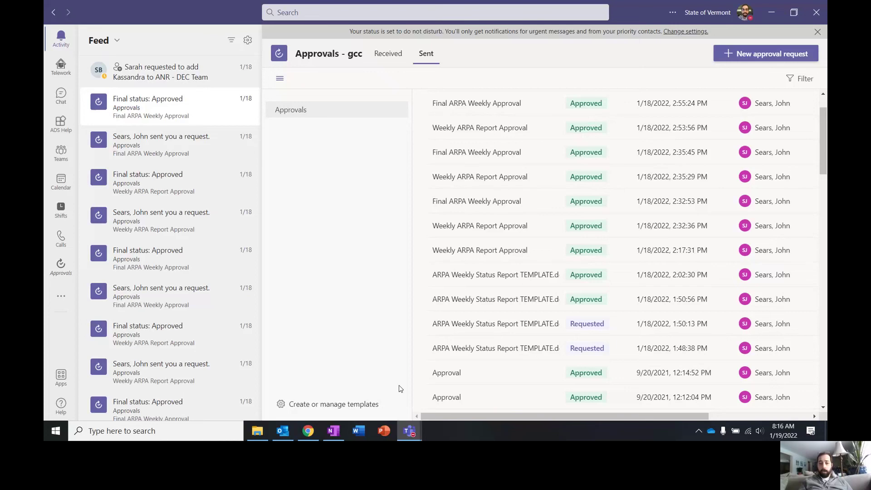
{"action": "left_click", "coordinate": [418, 432]}
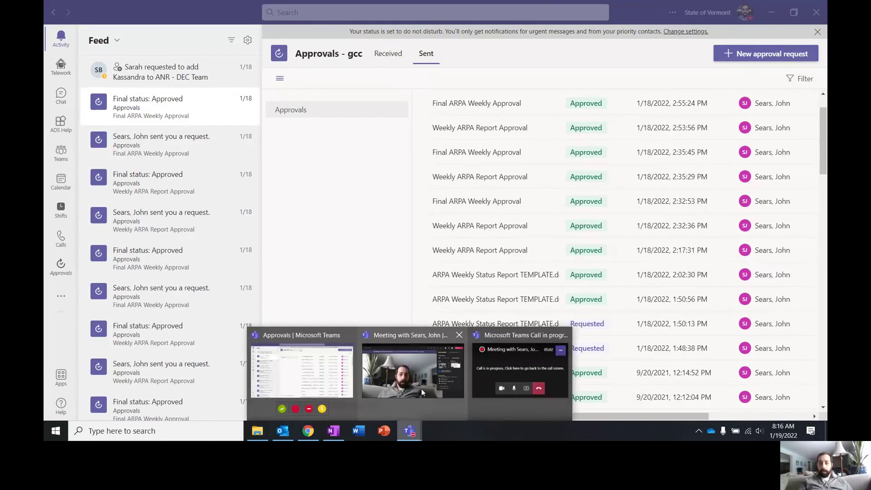